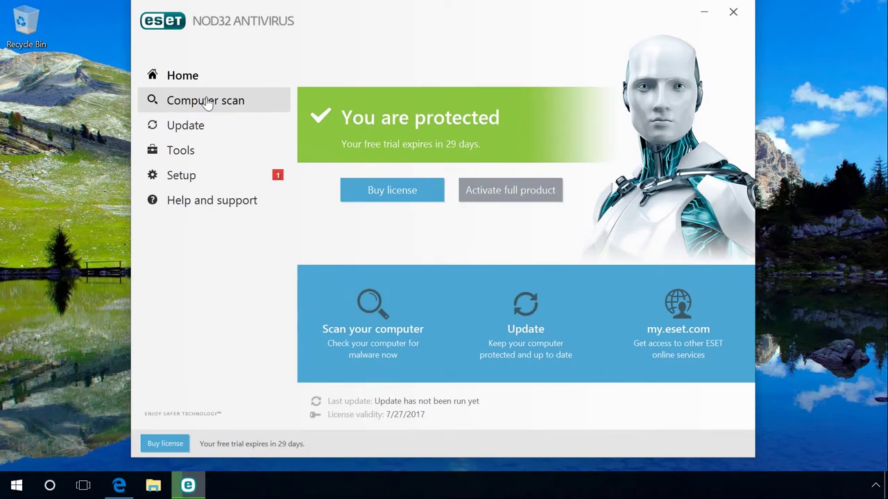
- Run an ESET NOD32 custom scan from Advanced scans with the C:\ drive ticked
left_click(206, 102)
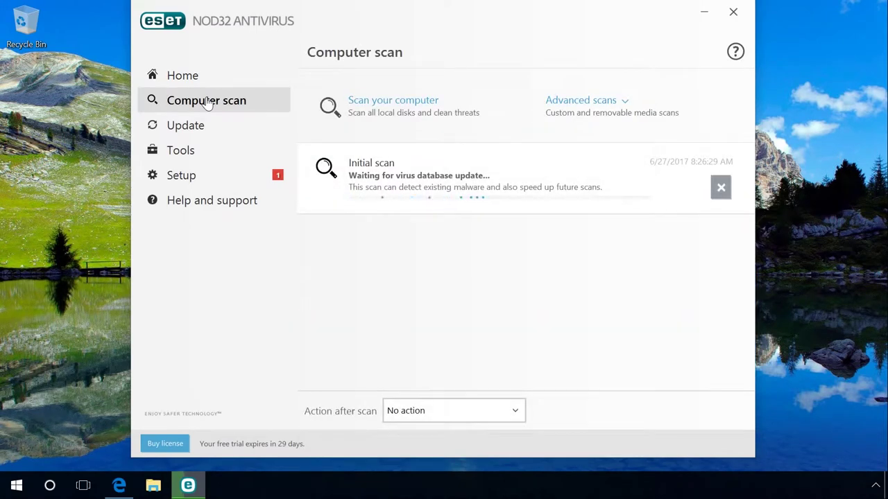
left_click(624, 104)
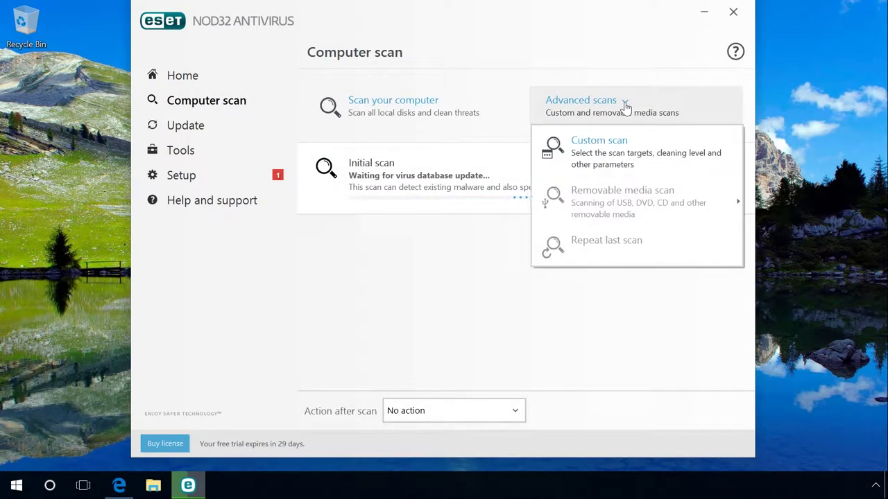
left_click(611, 145)
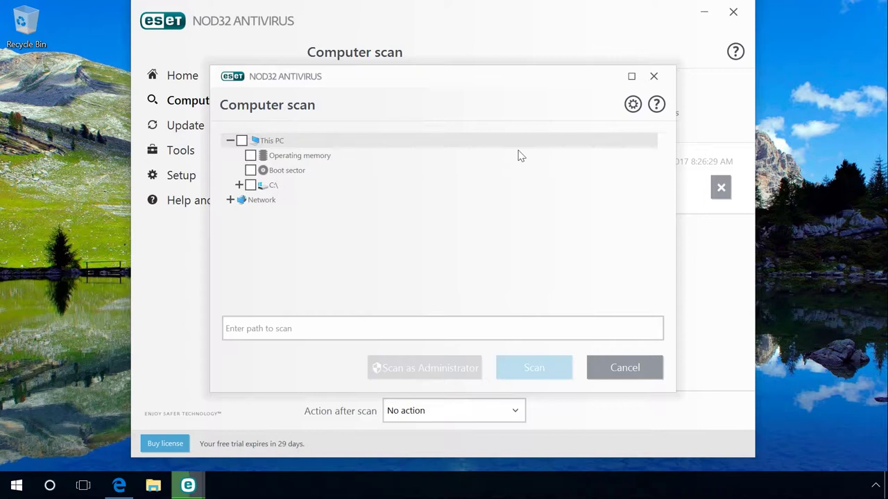
left_click(250, 185)
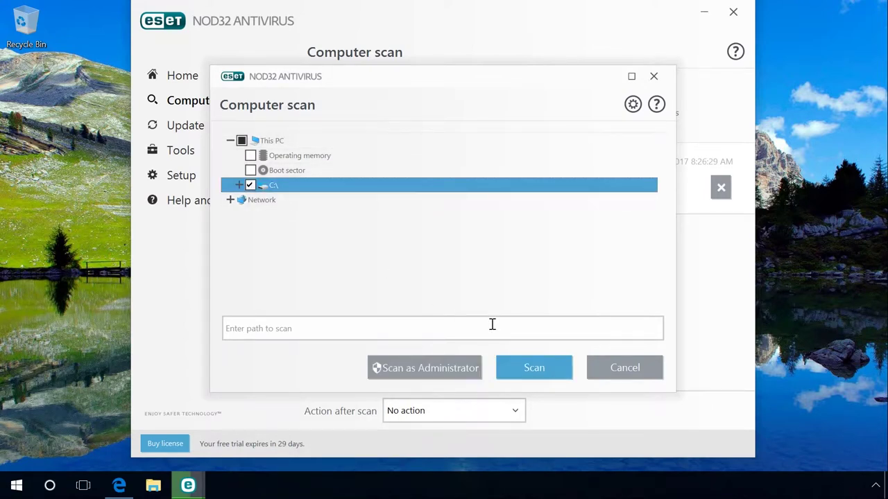
left_click(537, 367)
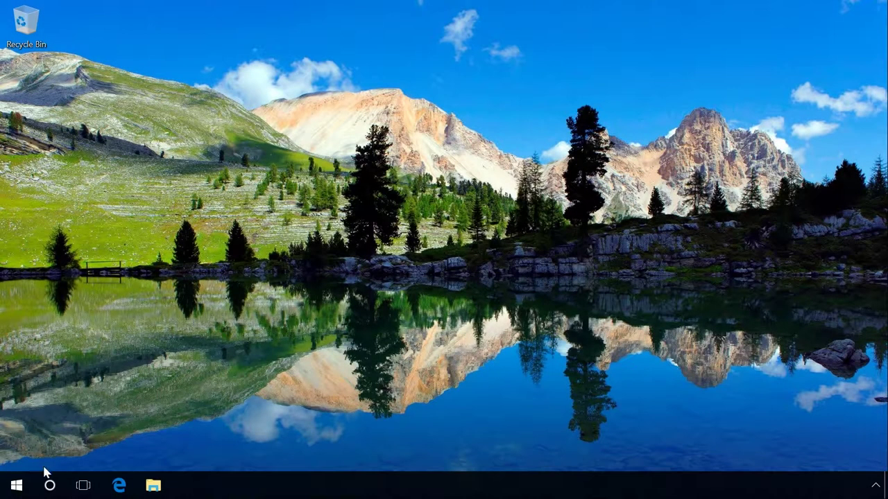
- Search 'task' from the taskbar and open Control Panel from the results
left_click(50, 487)
type("t")
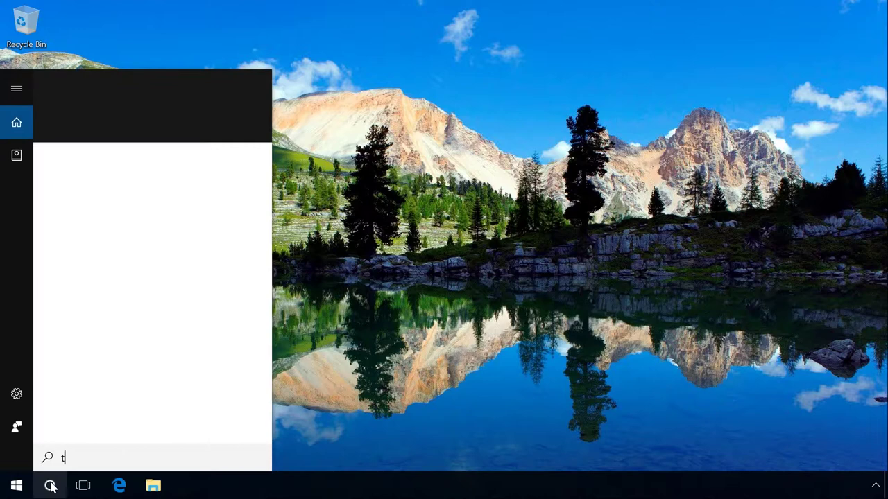
type("ask")
left_click(116, 143)
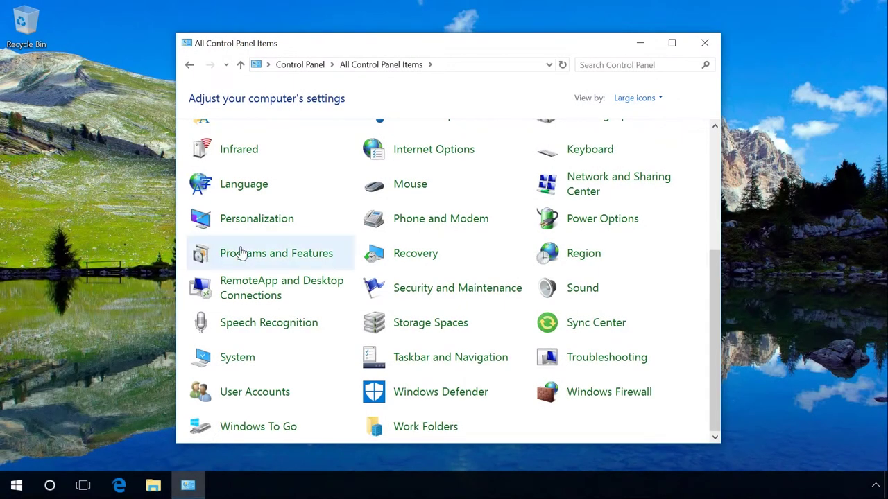
- Open Programs and Features from All Control Panel Items
left_click(241, 254)
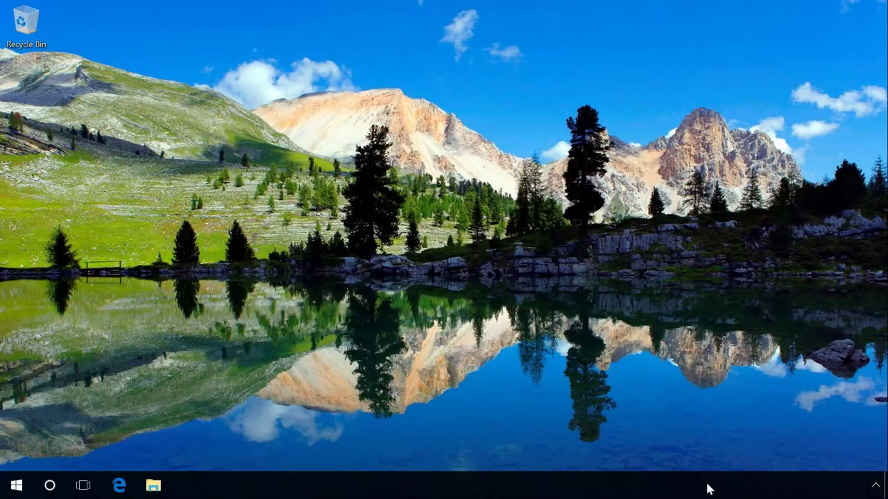
- Open Task Manager from the taskbar and review its Startup and Details tabs
right_click(707, 489)
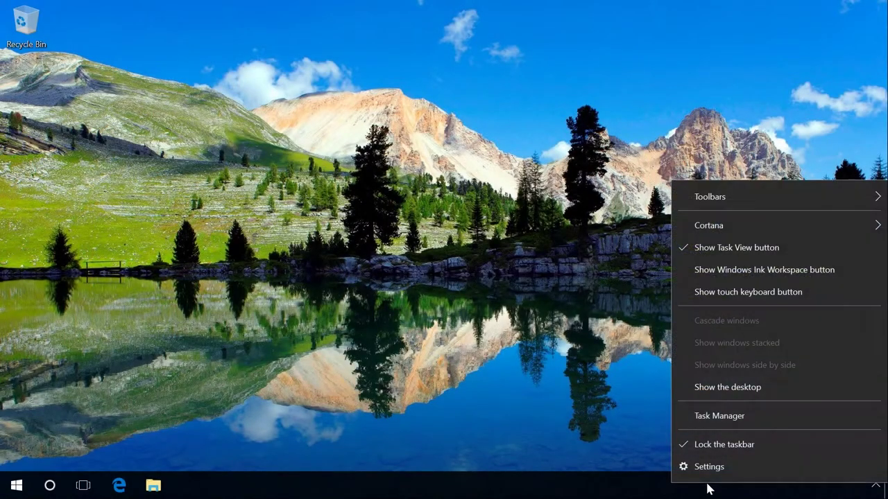
left_click(714, 416)
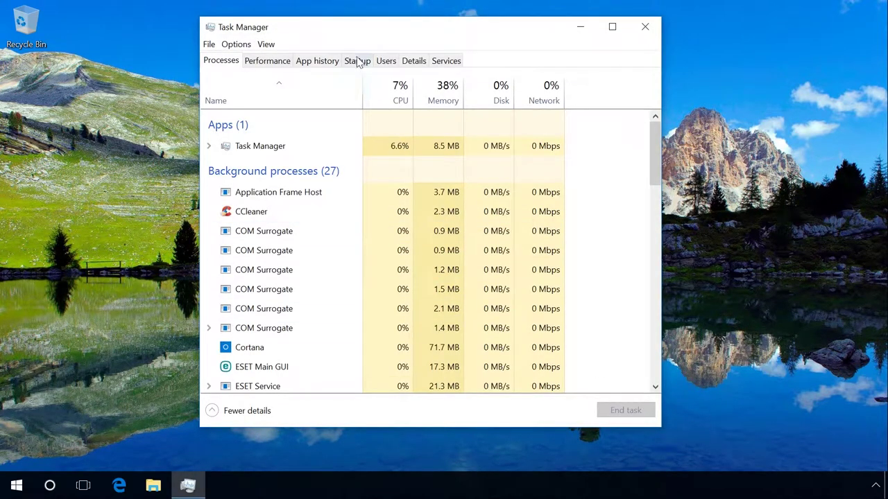
left_click(358, 61)
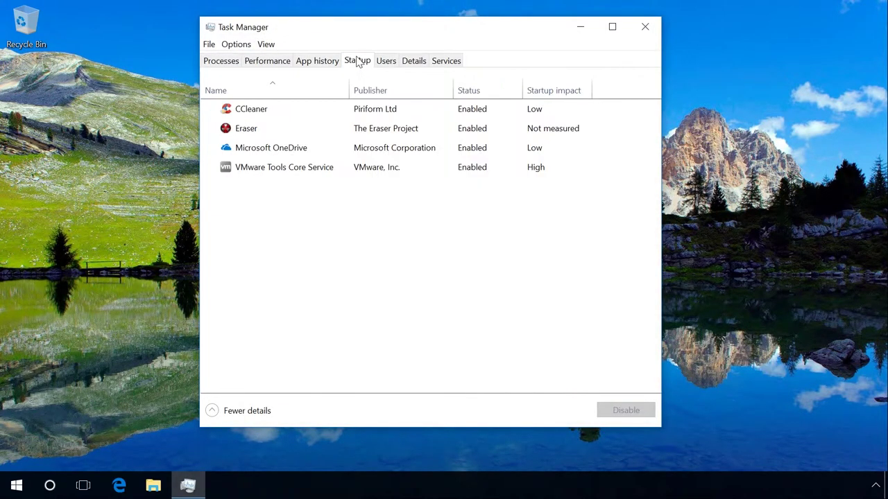
left_click(419, 63)
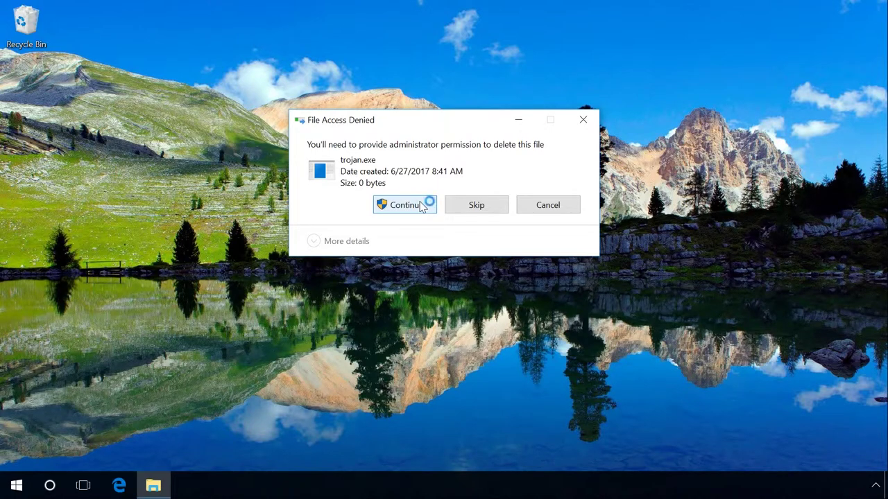
- Confirm deleting trojan.exe with administrator rights, then retry twice after access is denied
left_click(421, 206)
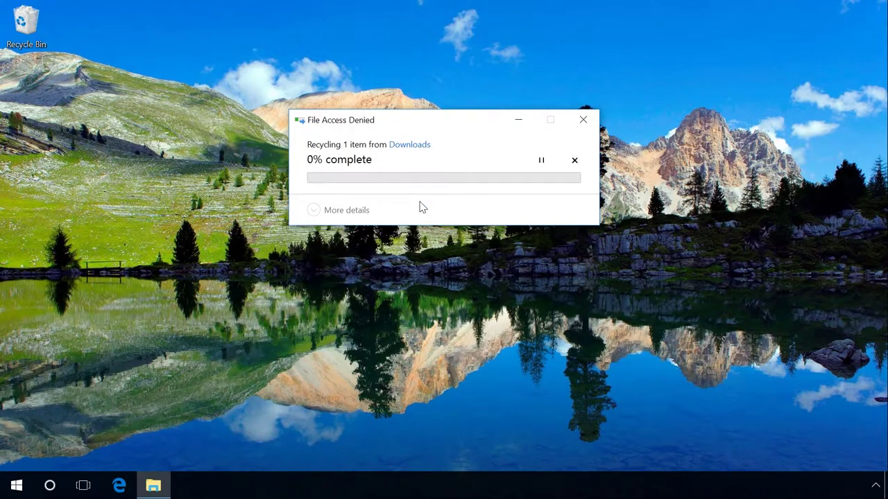
left_click(466, 242)
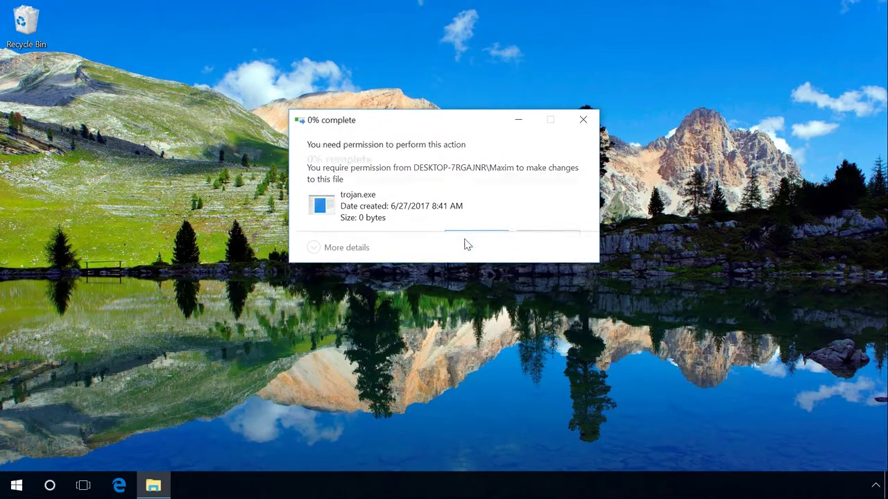
left_click(467, 242)
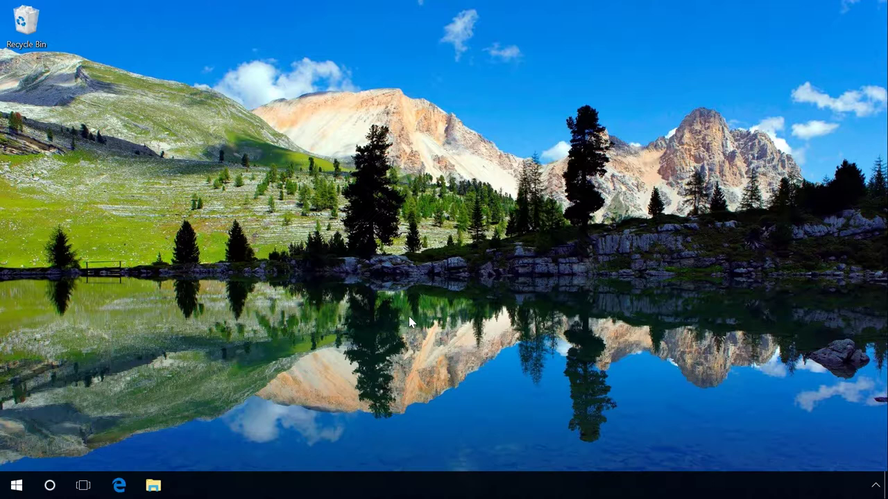
- Search 'recover' and open Control Panel's Recovery page from the results
left_click(45, 488)
type("rec")
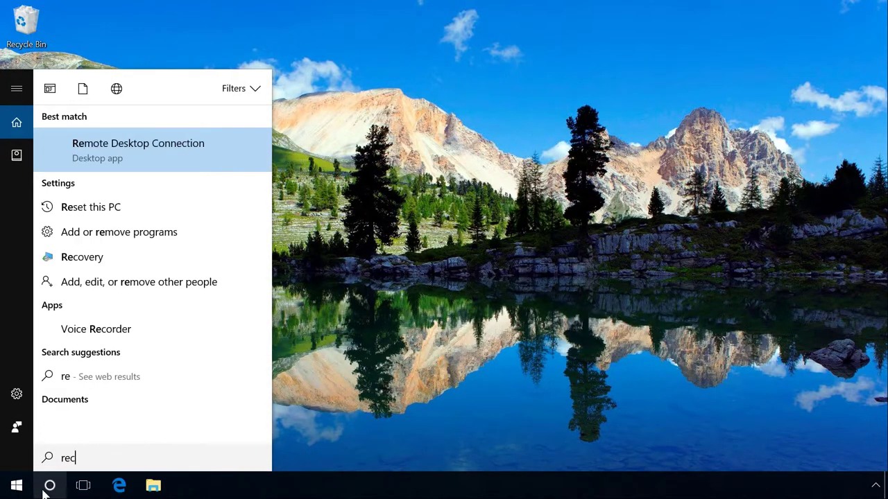
type("over")
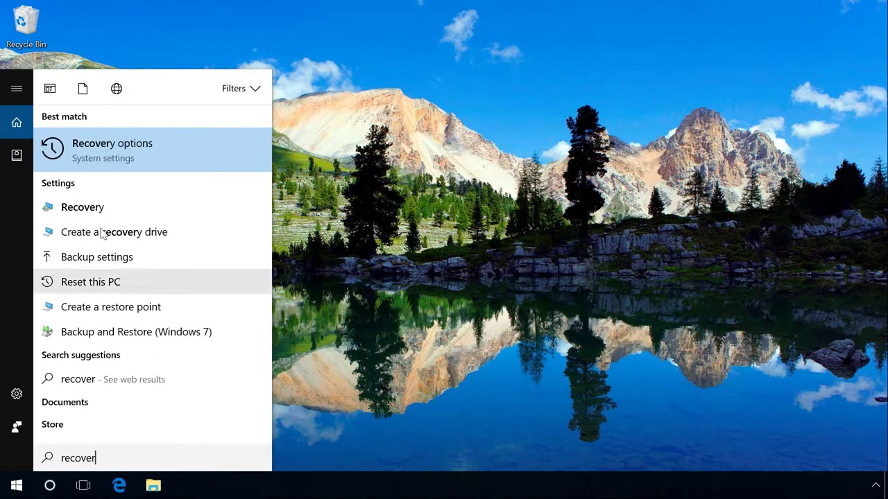
left_click(98, 208)
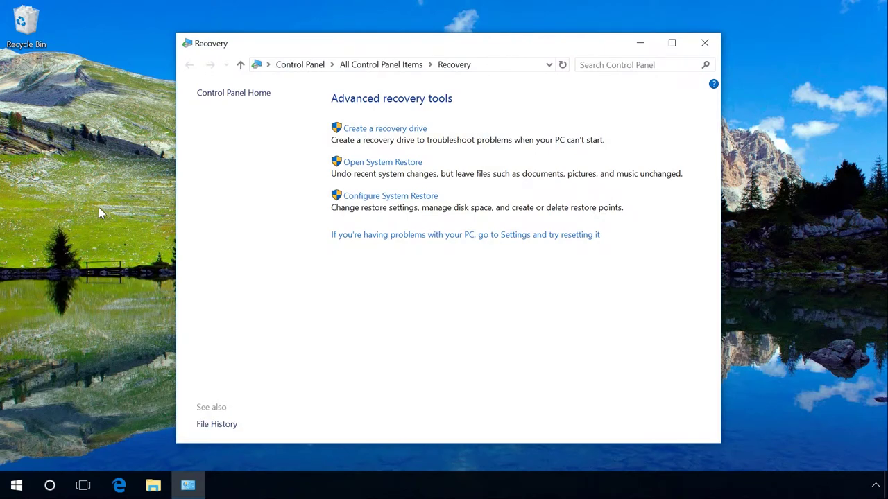